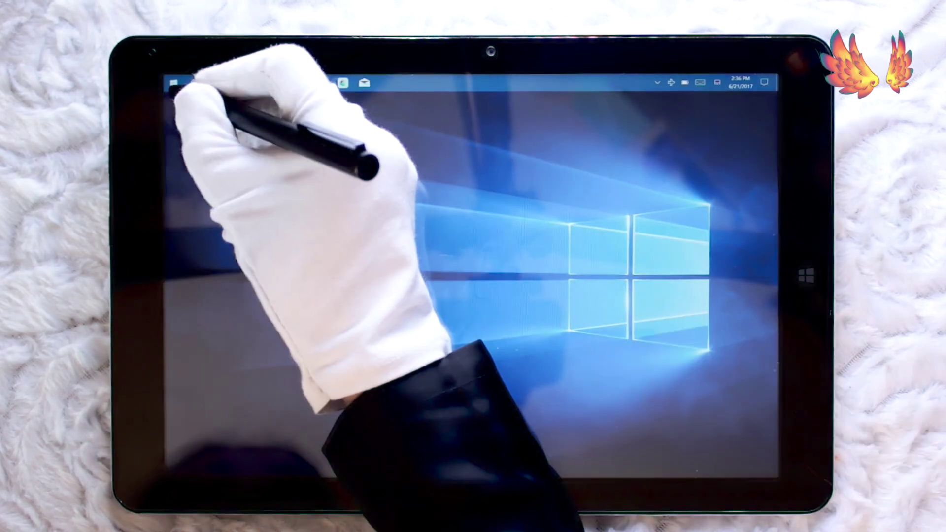
Launch Adobe Illustrator from the Windows 10 Start menu app list
left_click(174, 84)
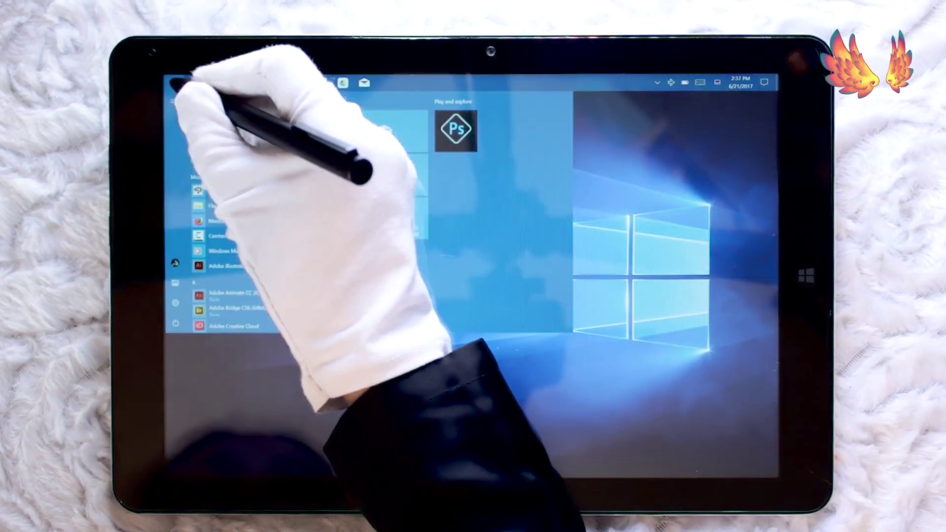
left_click(270, 147)
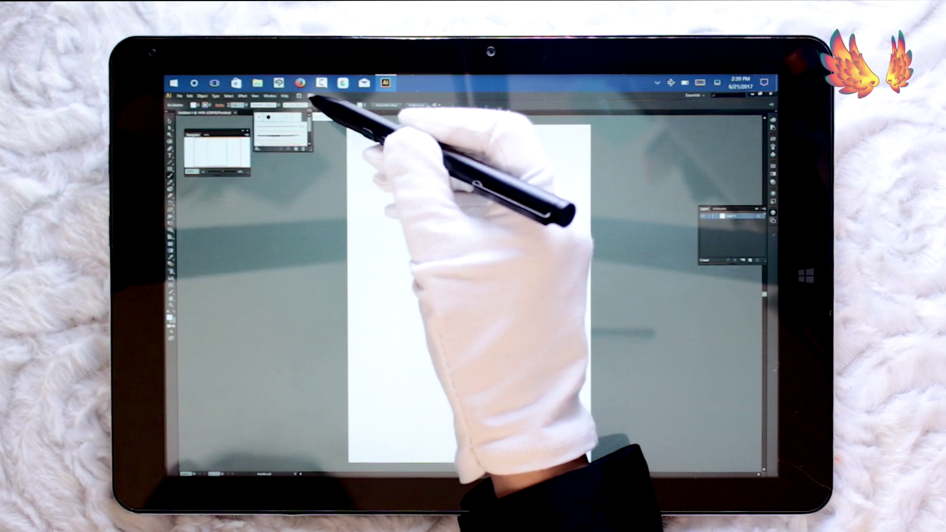
Make the calligraphic brush respond to pen pressure and draw a short test stroke
left_click(309, 111)
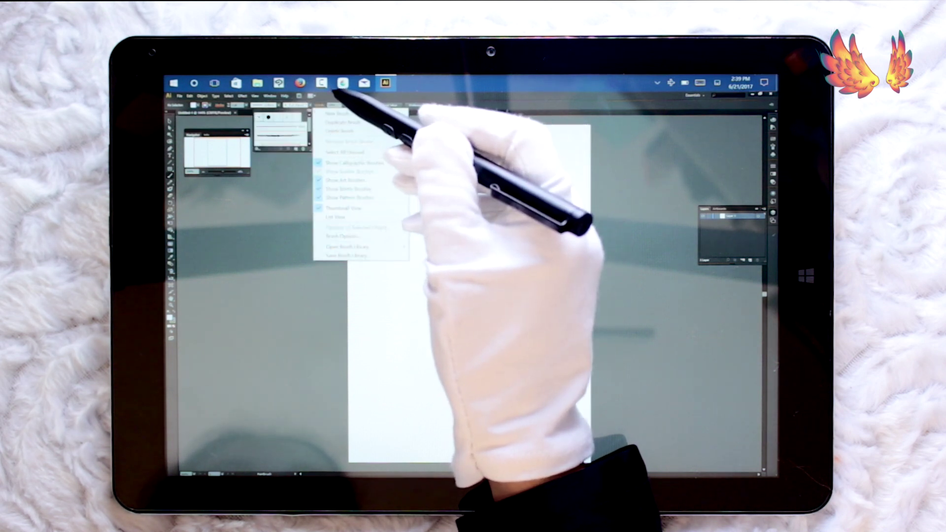
left_click(361, 236)
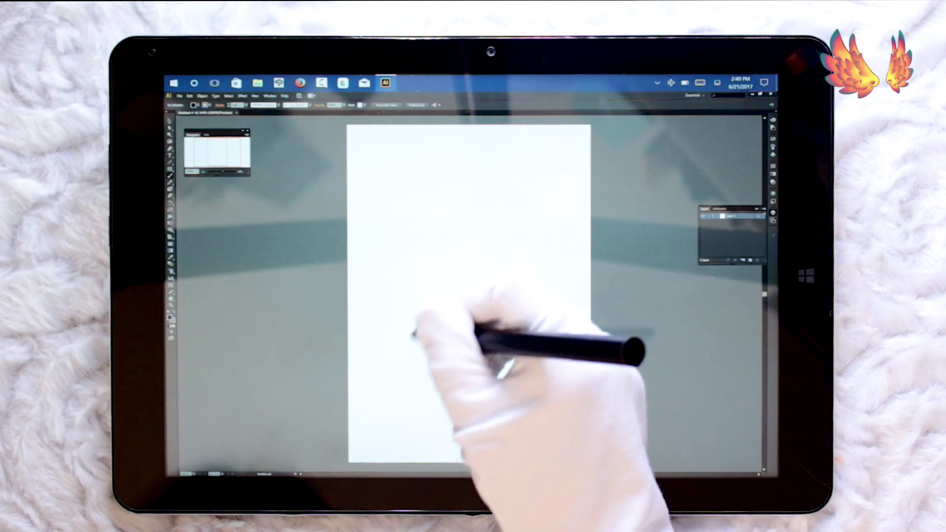
mouse_move(429, 324)
left_mouse_down()
mouse_move(464, 345)
mouse_move(562, 333)
left_mouse_up()
Add a new layer and draw three parallel diagonal lines plus a ruler-straight line
left_click(751, 260)
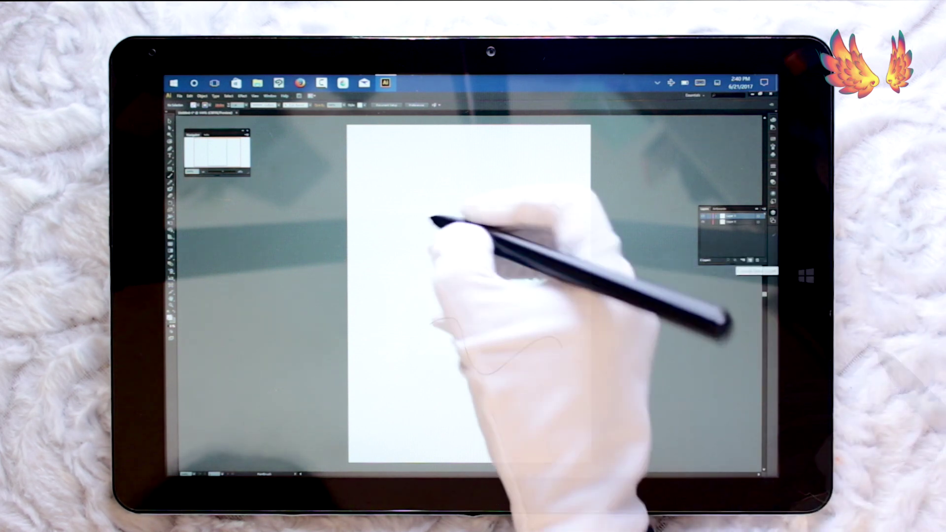
left_click_drag(380, 241, 523, 164)
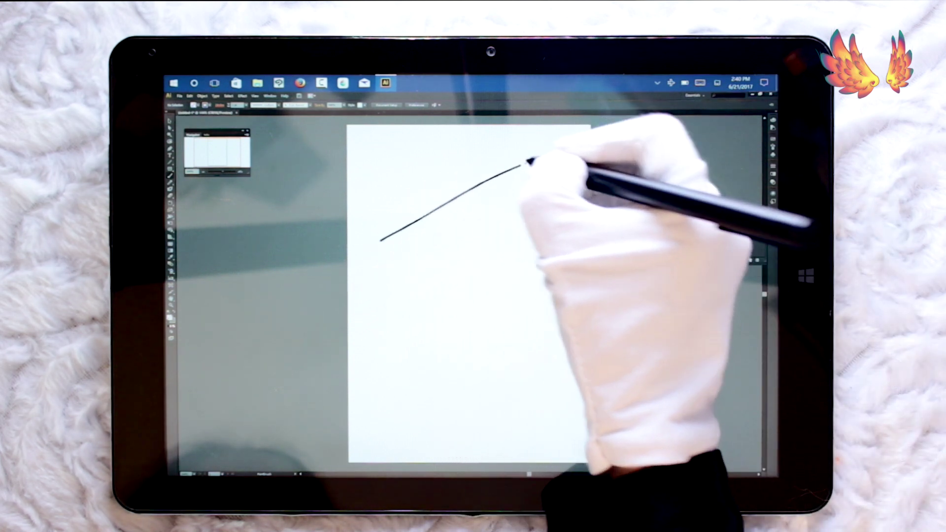
left_click_drag(385, 257, 556, 172)
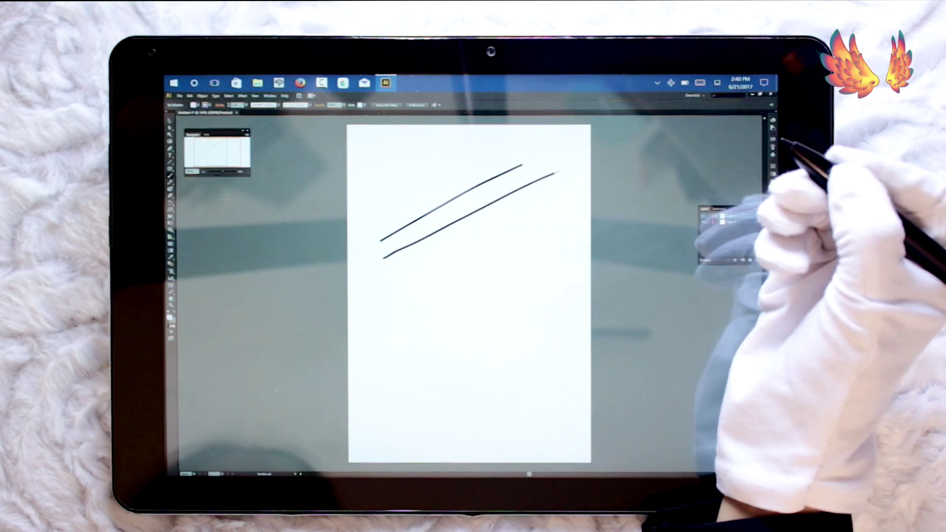
left_click_drag(405, 273, 559, 198)
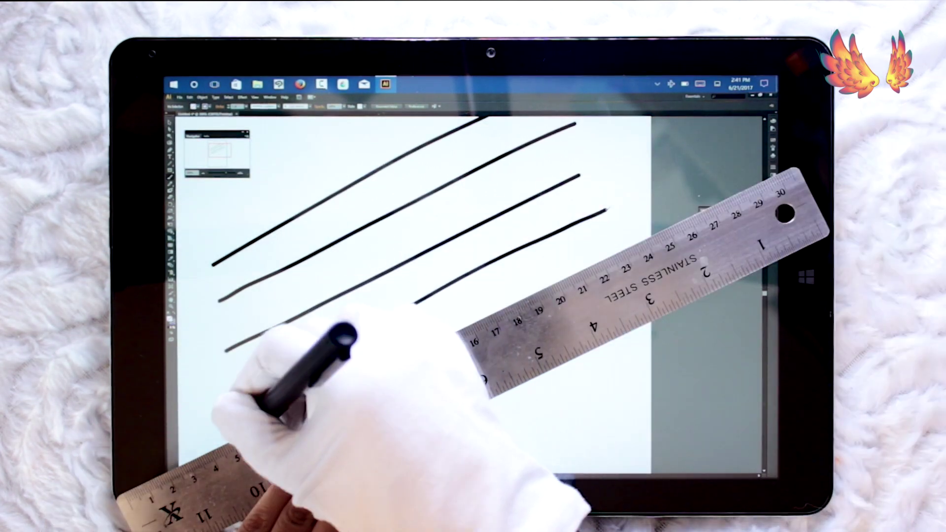
left_click_drag(248, 428, 488, 310)
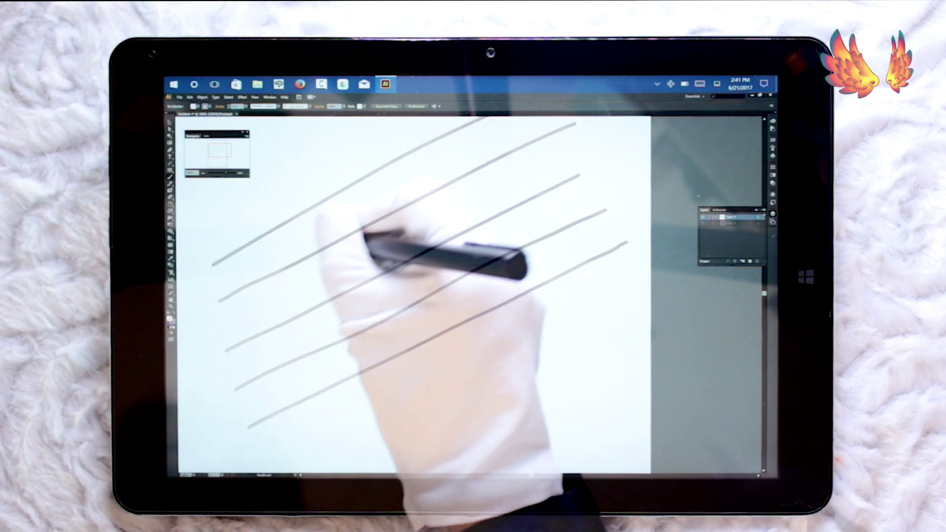
Draw a smiley face outline and smile, then extend the top diagonal line
mouse_move(370, 224)
left_mouse_down()
mouse_move(313, 306)
mouse_move(414, 350)
mouse_move(447, 315)
mouse_move(436, 236)
mouse_move(357, 225)
left_mouse_up()
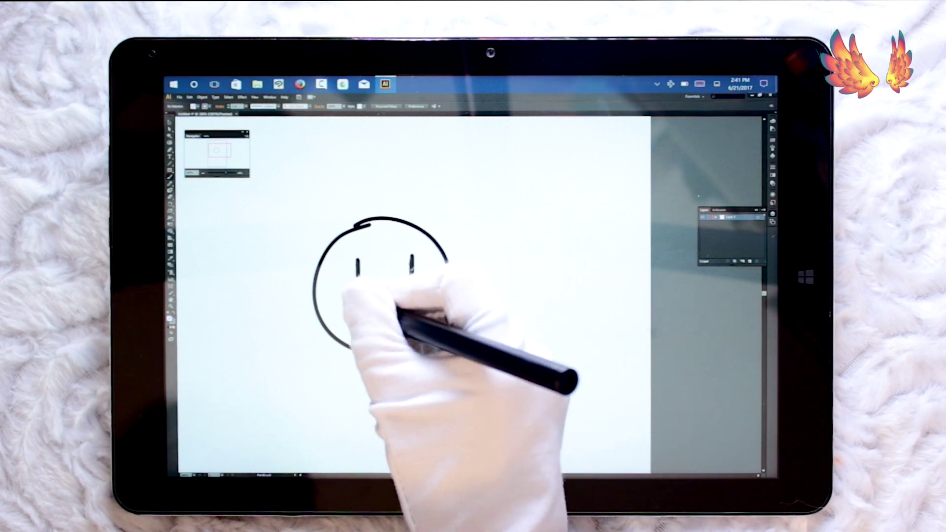
left_click_drag(353, 311, 379, 331)
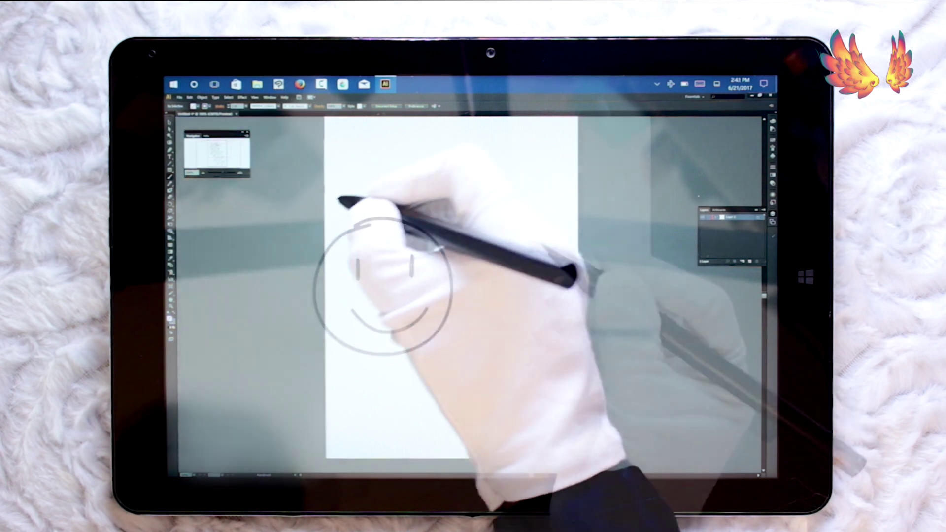
left_click_drag(446, 149, 459, 143)
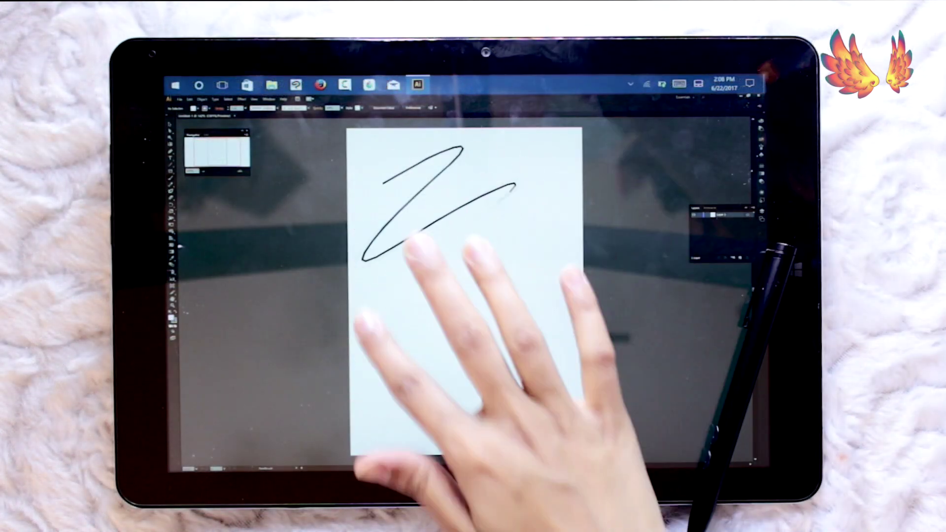
Paint a series of parallel diagonal strokes from the top to the bottom of the artboard
mouse_move(477, 164)
left_mouse_down()
mouse_move(370, 219)
mouse_move(512, 201)
left_mouse_up()
left_click_drag(511, 164, 381, 248)
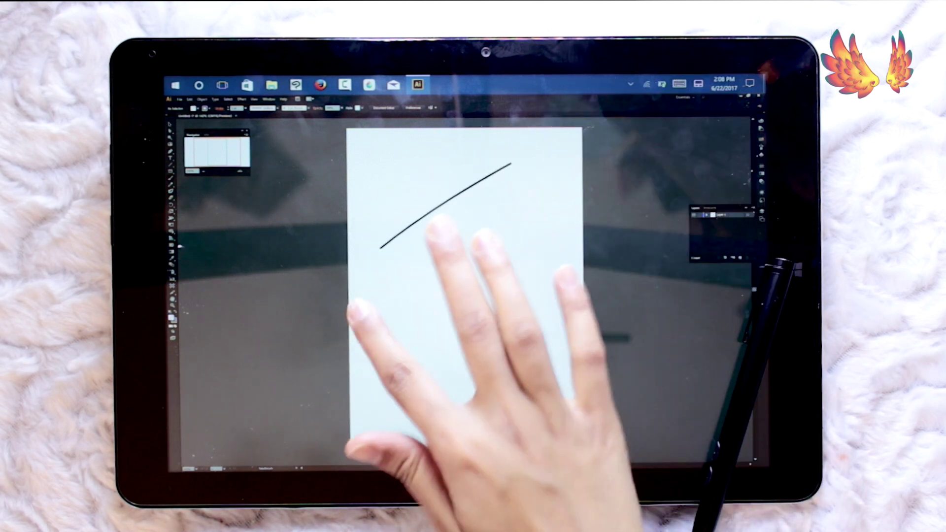
left_click_drag(522, 198, 369, 307)
mouse_move(507, 253)
left_mouse_down()
mouse_move(379, 352)
mouse_move(546, 229)
left_mouse_up()
left_click_drag(386, 383, 569, 262)
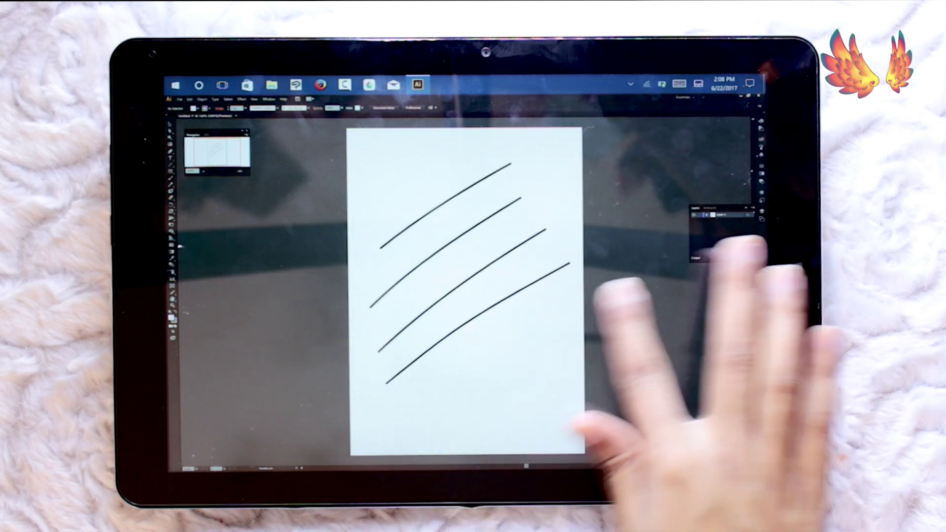
left_click_drag(411, 423, 585, 315)
left_click_drag(502, 415, 578, 378)
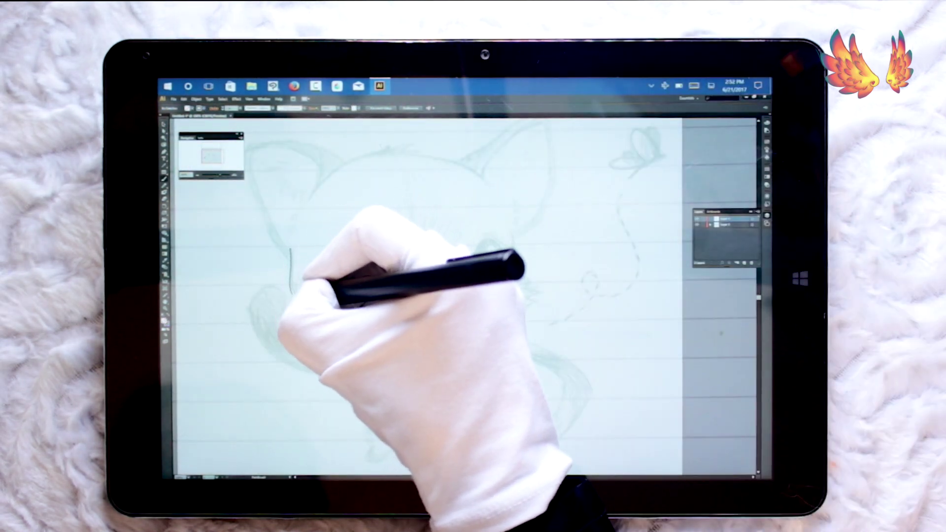
Trace the cat's cheek line over the sketch, extend it, and add a zigzag fur tuft
left_click_drag(290, 250, 303, 309)
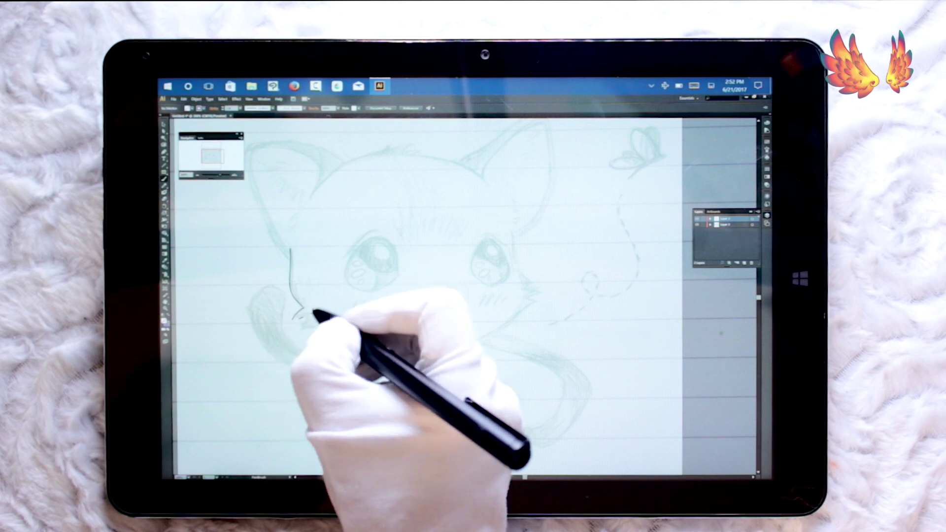
left_click(185, 98)
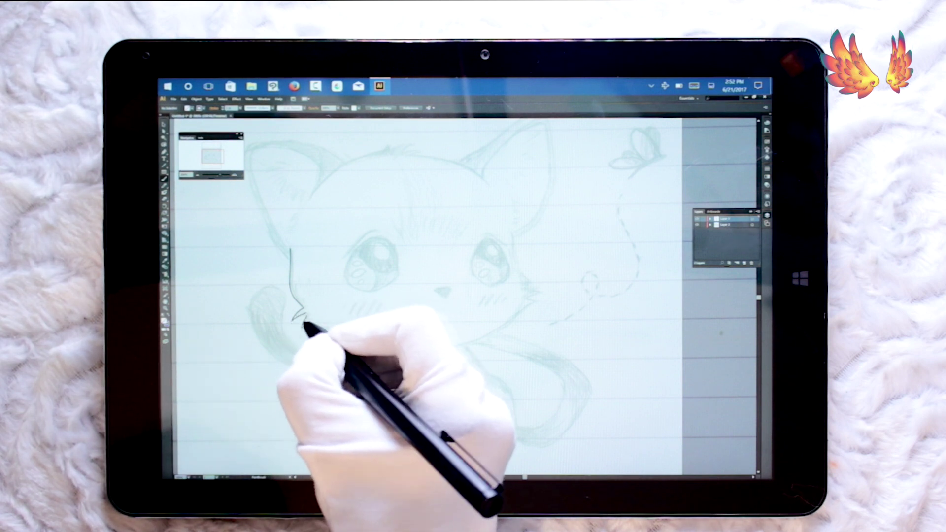
left_click_drag(493, 332, 633, 402)
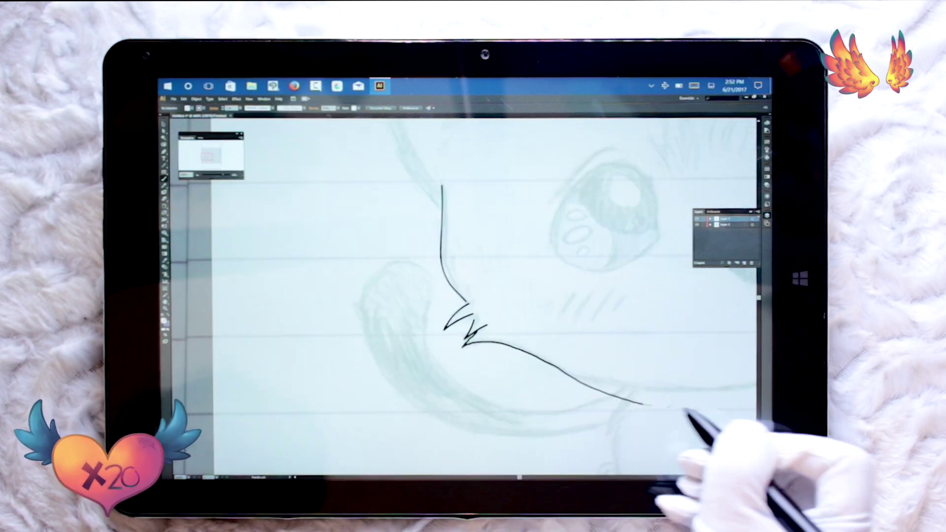
left_click_drag(666, 274, 680, 207)
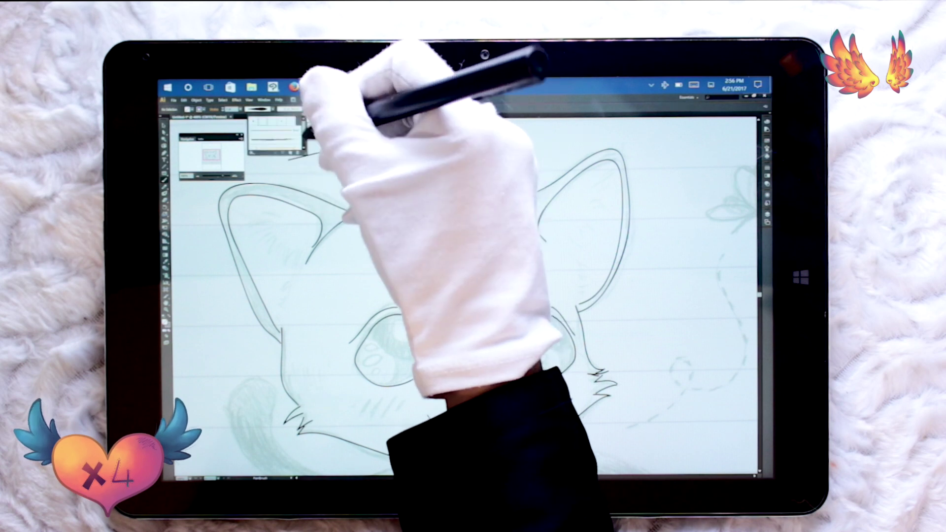
Pick a brush and ink the strokes and fur tufts along the top of the cat's head
left_click(266, 152)
left_click_drag(289, 159, 388, 138)
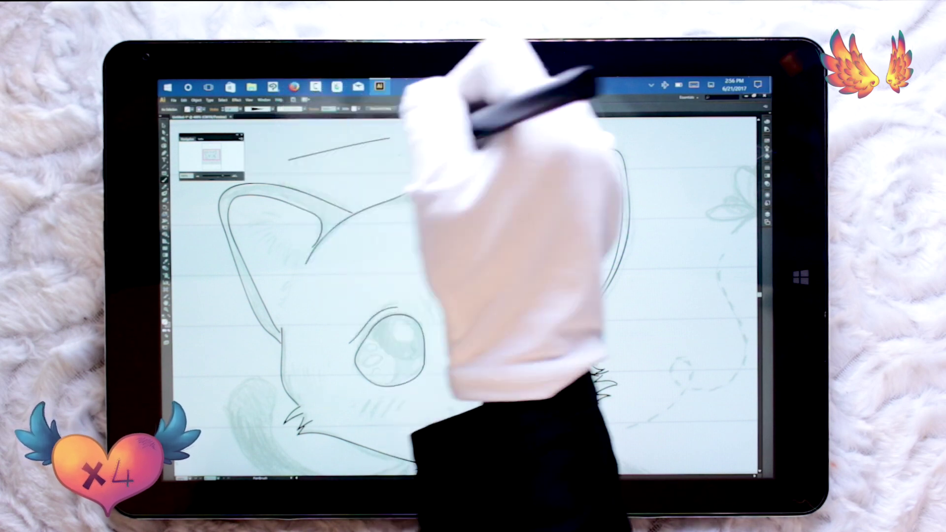
mouse_move(326, 176)
left_mouse_down()
mouse_move(399, 157)
mouse_move(547, 152)
left_mouse_up()
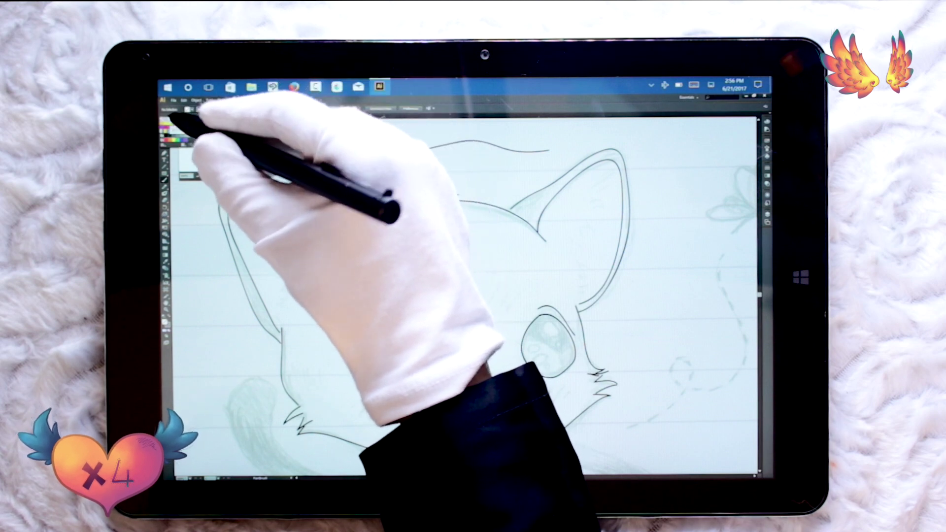
left_click_drag(378, 171, 477, 162)
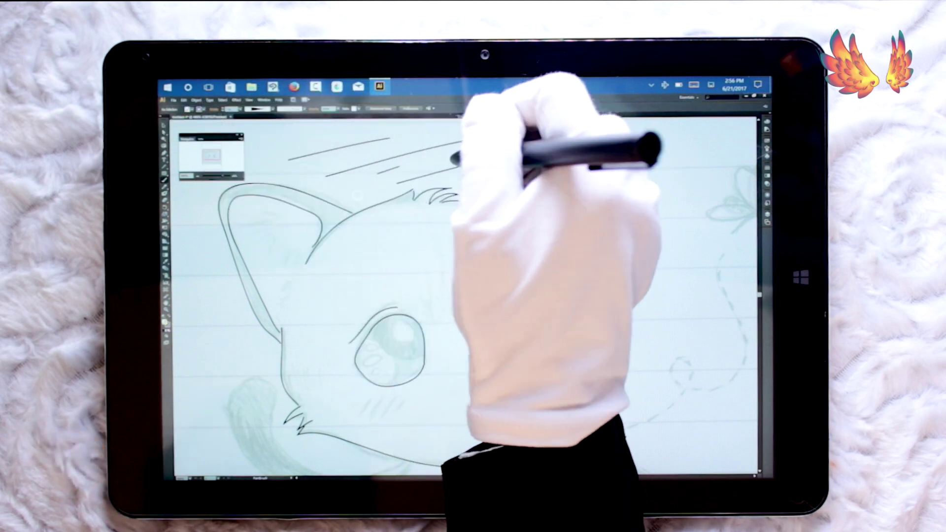
left_click_drag(412, 200, 457, 195)
Ink the left face contour, cheek line and tuft, plus tapered fur strokes beside it
left_click_drag(266, 366, 212, 401)
left_click_drag(285, 410, 303, 432)
left_click(258, 109)
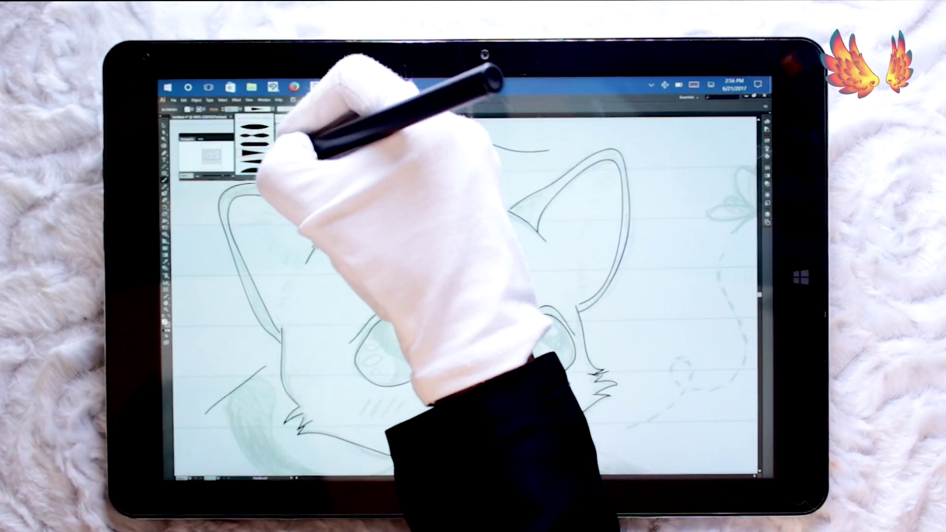
mouse_move(201, 259)
left_mouse_down()
mouse_move(230, 303)
mouse_move(196, 362)
left_mouse_up()
left_click(300, 109)
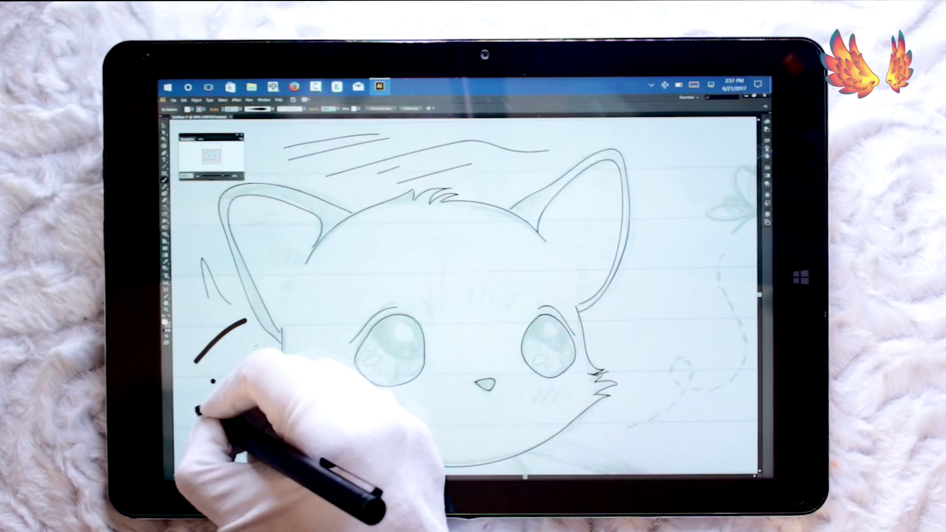
left_click_drag(204, 403, 266, 351)
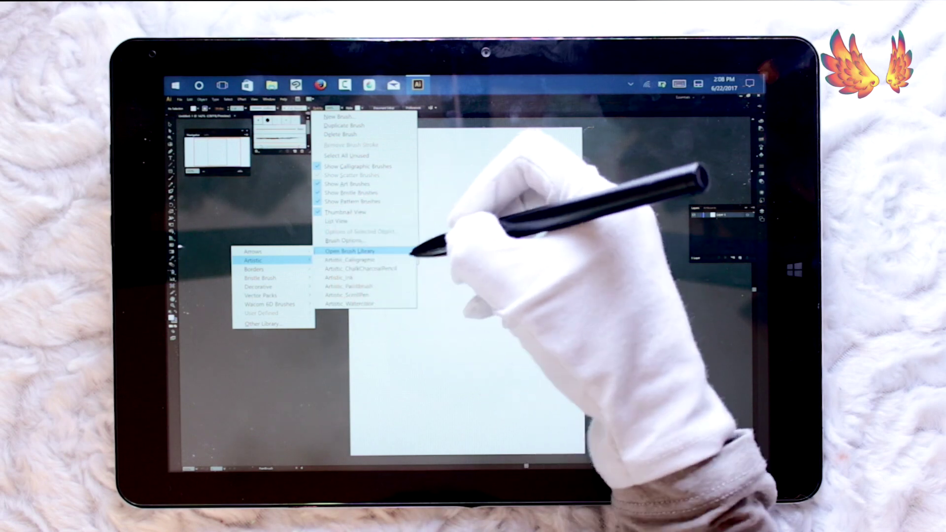
Load the Artistic_Ink brush library and paint two parallel diagonal test strokes
left_click(364, 275)
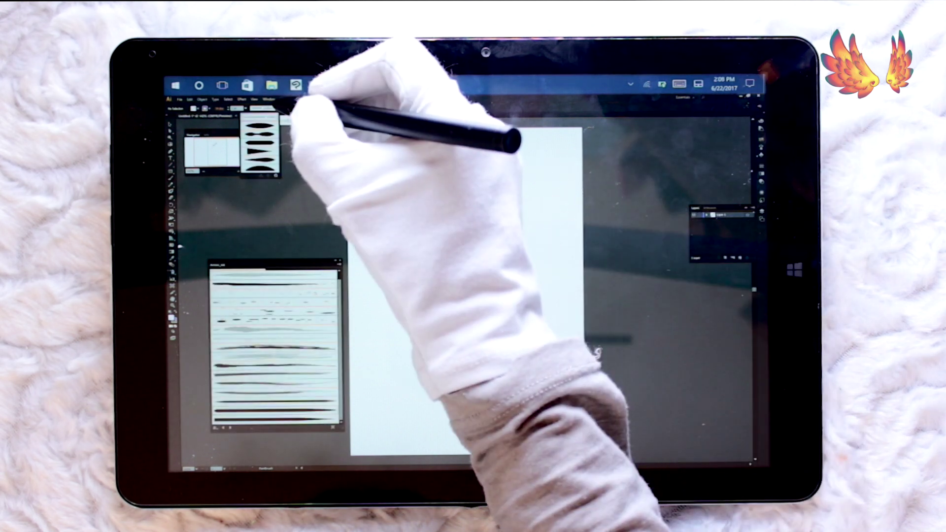
left_click_drag(464, 177, 404, 227)
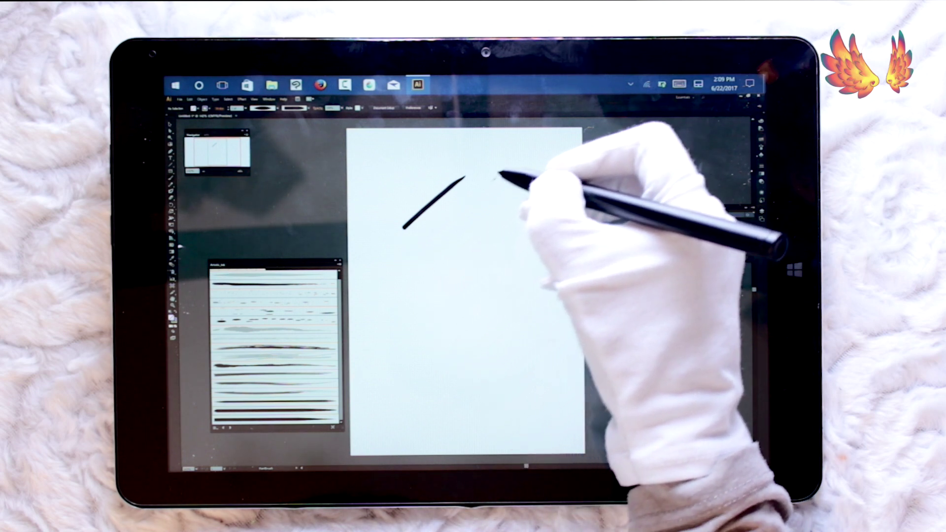
left_click_drag(496, 180, 415, 253)
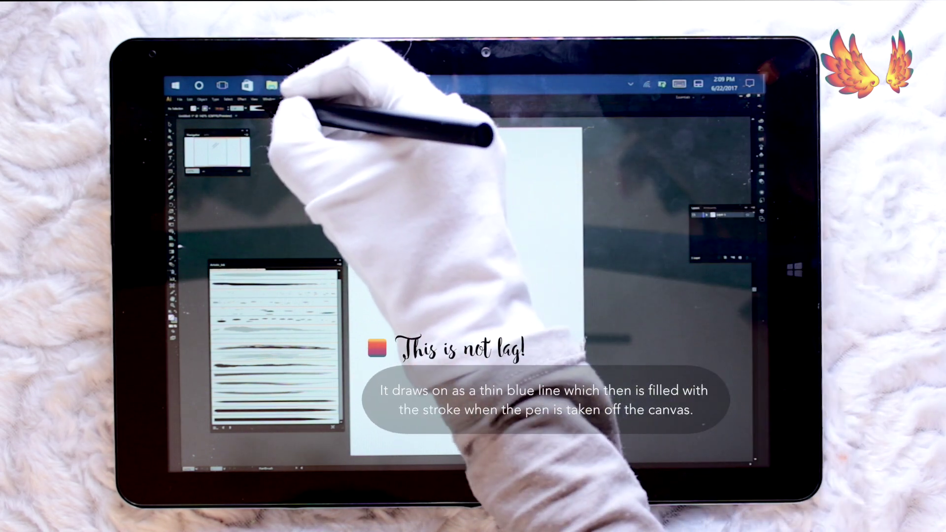
Test other Artistic_Ink brush shapes with a third stroke, then settle on the inking brush
left_click(259, 108)
left_click(263, 140)
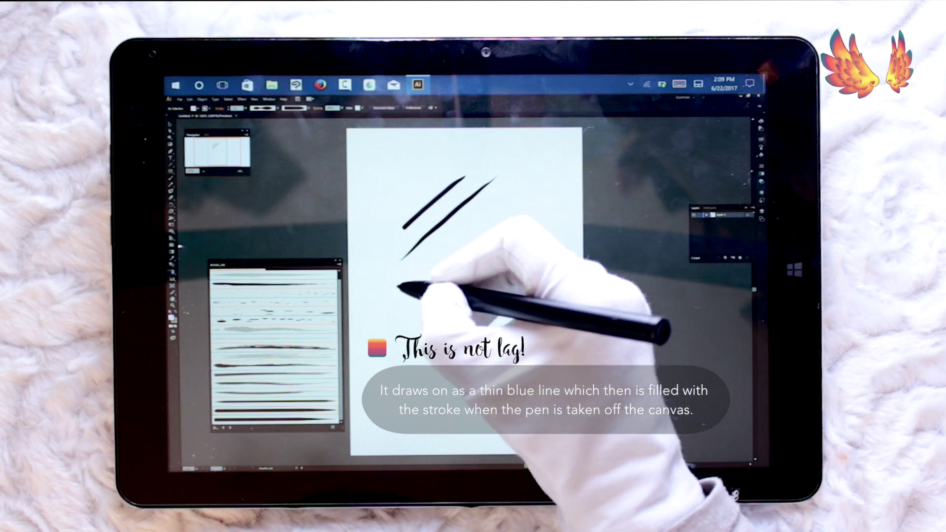
left_click_drag(514, 183, 433, 255)
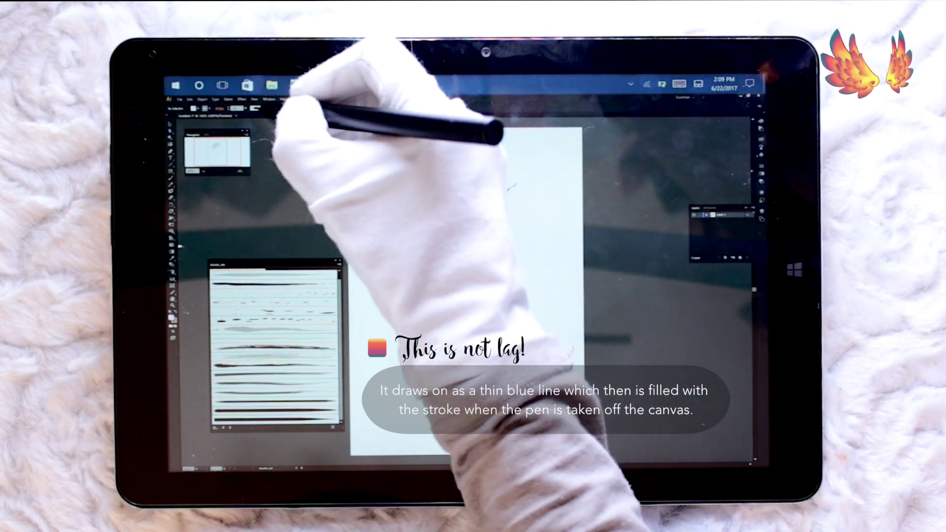
left_click(262, 108)
left_click(275, 142)
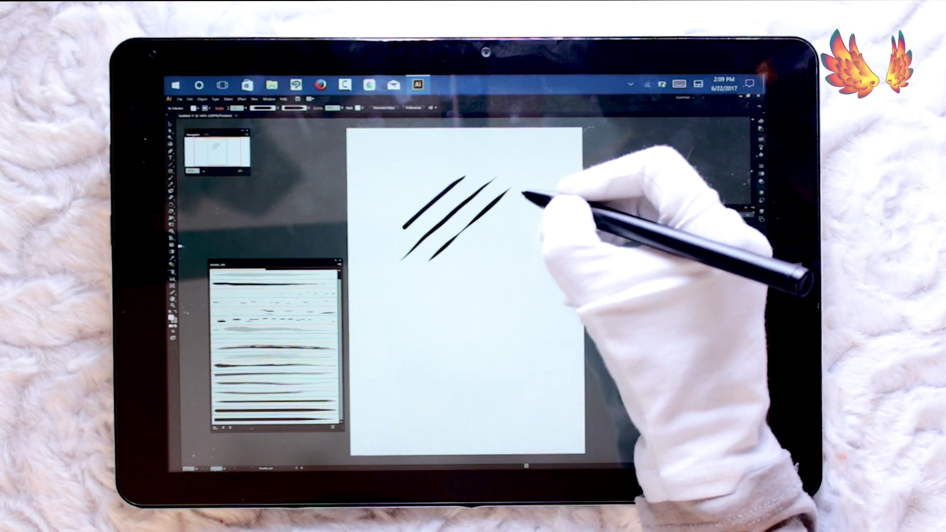
left_click(257, 108)
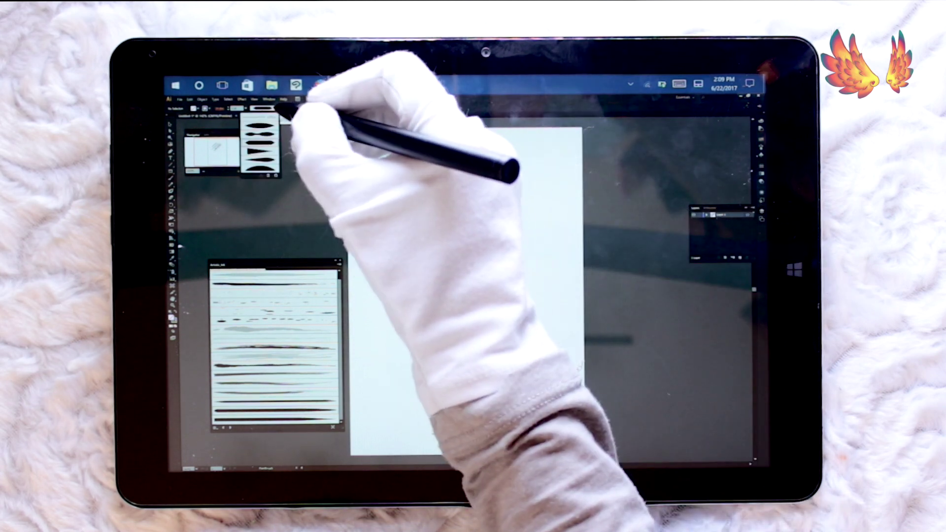
left_click(274, 150)
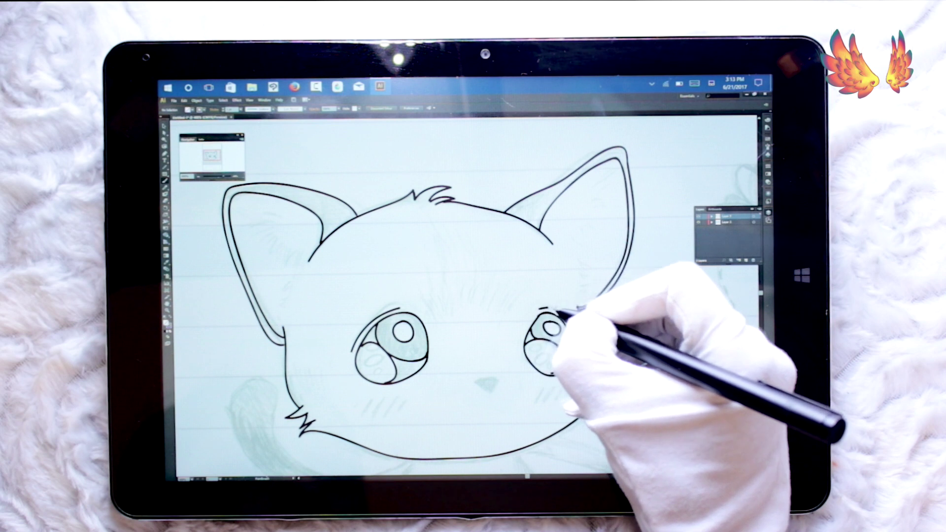
Ink the cat's right cheek, then its front legs, back paw and front paws
left_click_drag(582, 309, 581, 340)
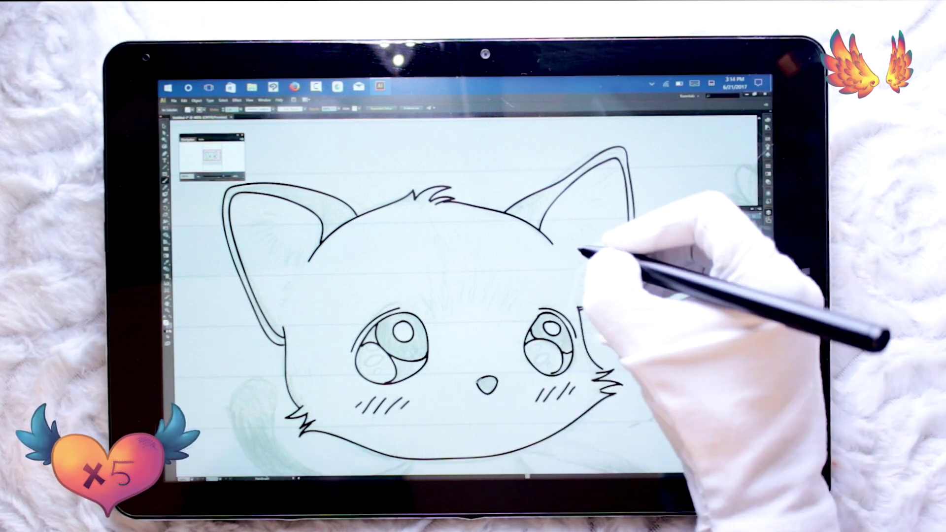
left_click_drag(222, 155, 304, 300)
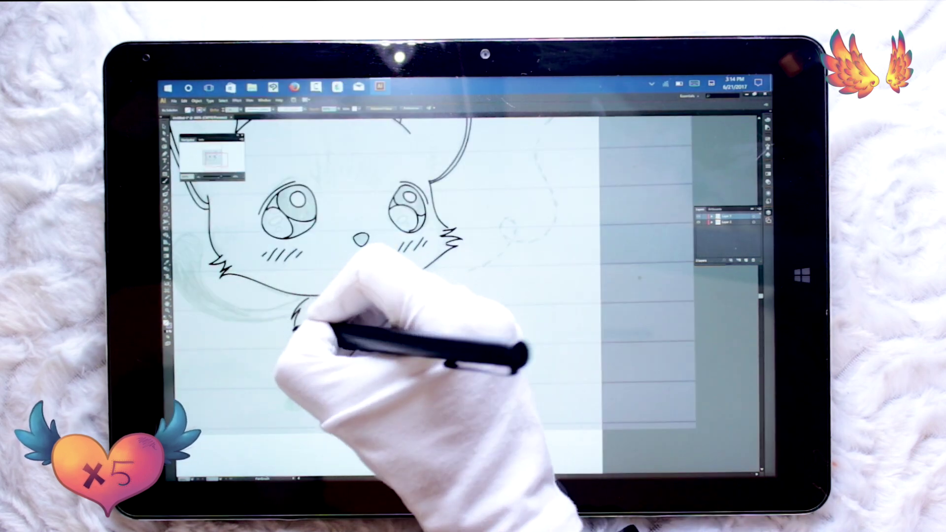
mouse_move(301, 354)
left_mouse_down()
mouse_move(371, 390)
mouse_move(372, 334)
left_mouse_up()
left_click_drag(401, 403, 417, 338)
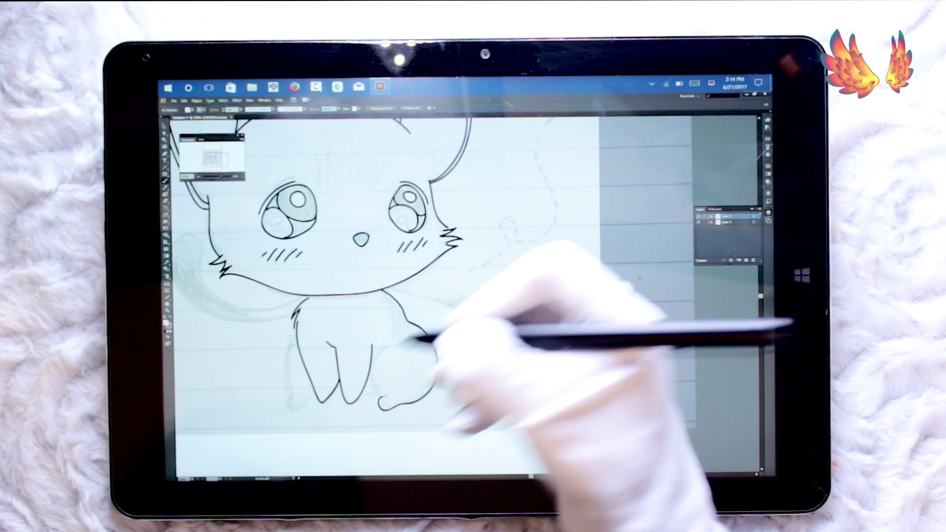
left_click_drag(293, 386, 316, 403)
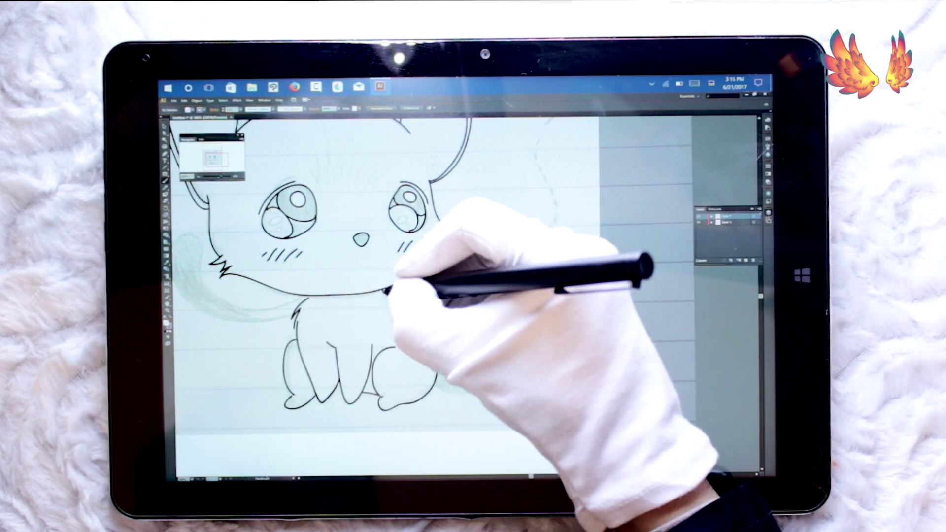
Ink the cat's back contour and the tail, panning to reach the tail's left side
left_click_drag(391, 290, 486, 332)
left_click_drag(403, 280, 439, 390)
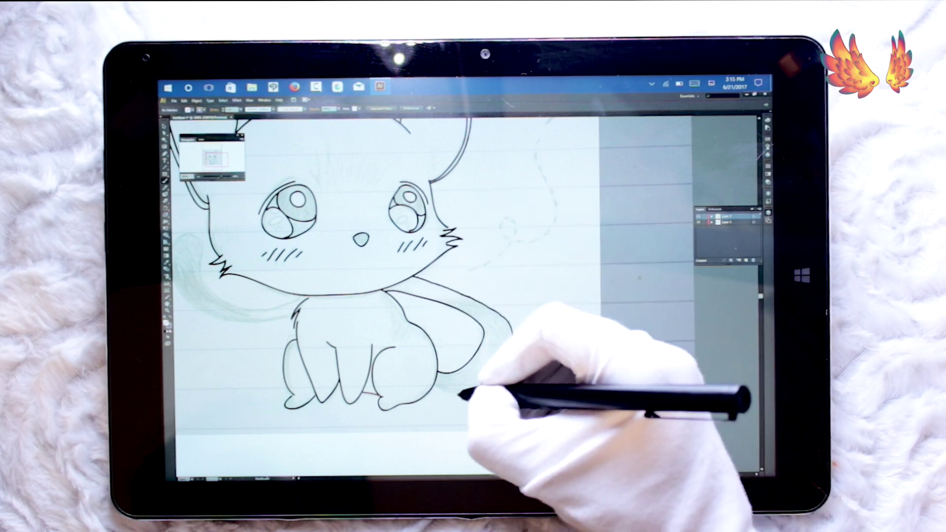
left_click_drag(199, 176, 218, 176)
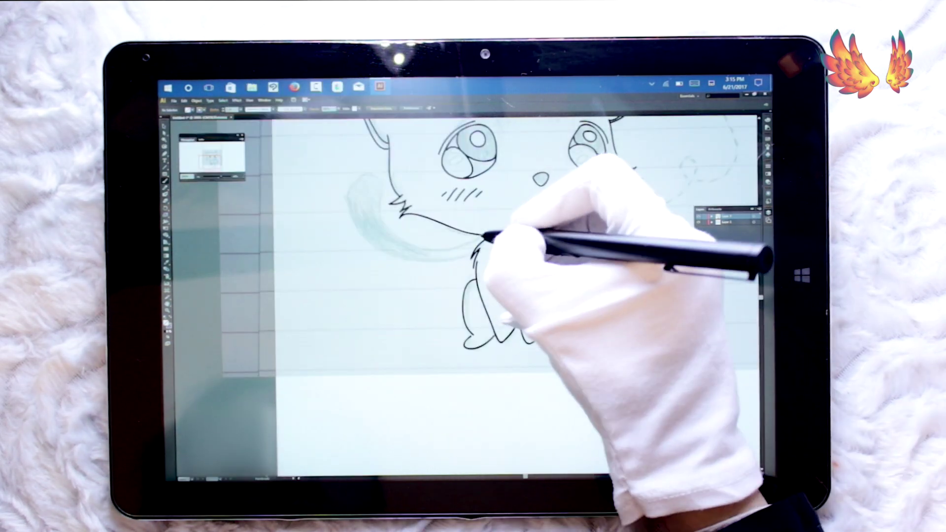
left_click_drag(385, 196, 448, 260)
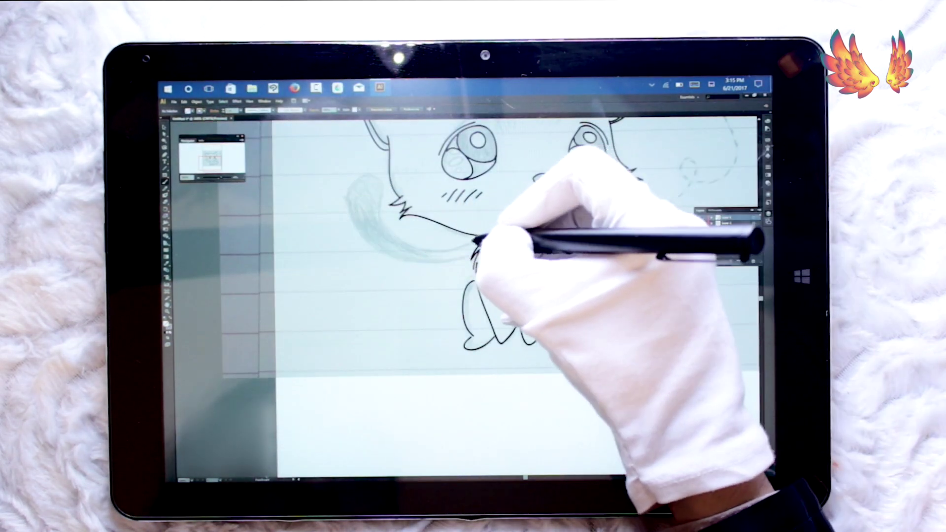
left_click_drag(580, 182, 588, 185)
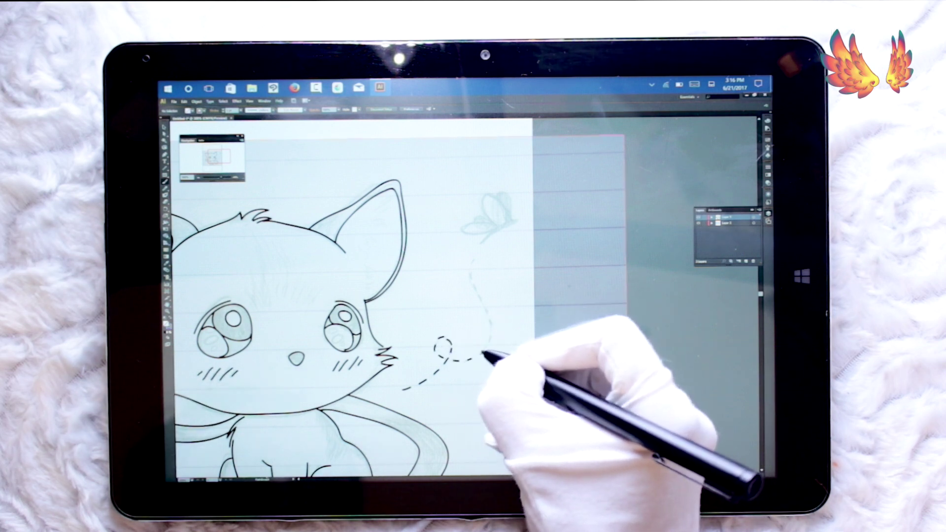
Paint dashes extending the flight trail toward the butterfly, then fit the whole artwork in view
left_click_drag(490, 305, 488, 292)
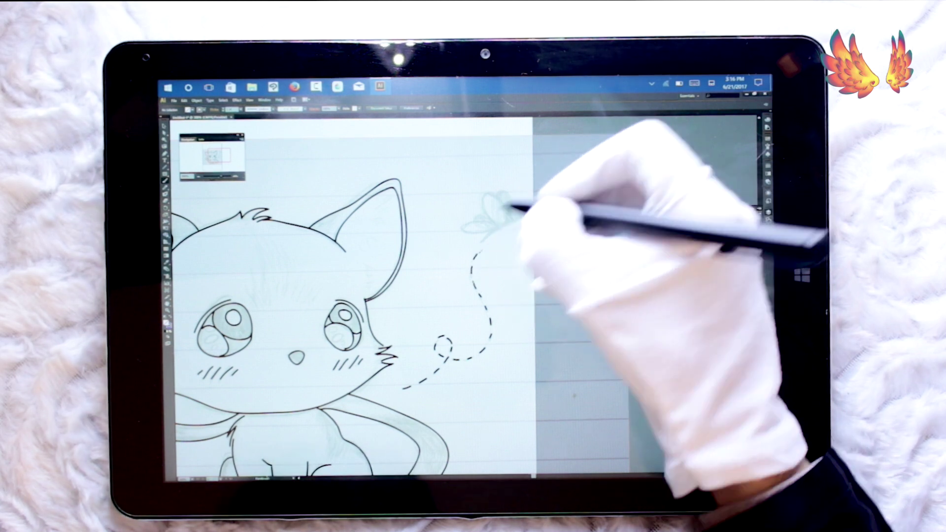
mouse_move(480, 244)
left_mouse_down()
mouse_move(494, 222)
mouse_move(490, 175)
mouse_move(502, 215)
mouse_move(518, 191)
left_mouse_up()
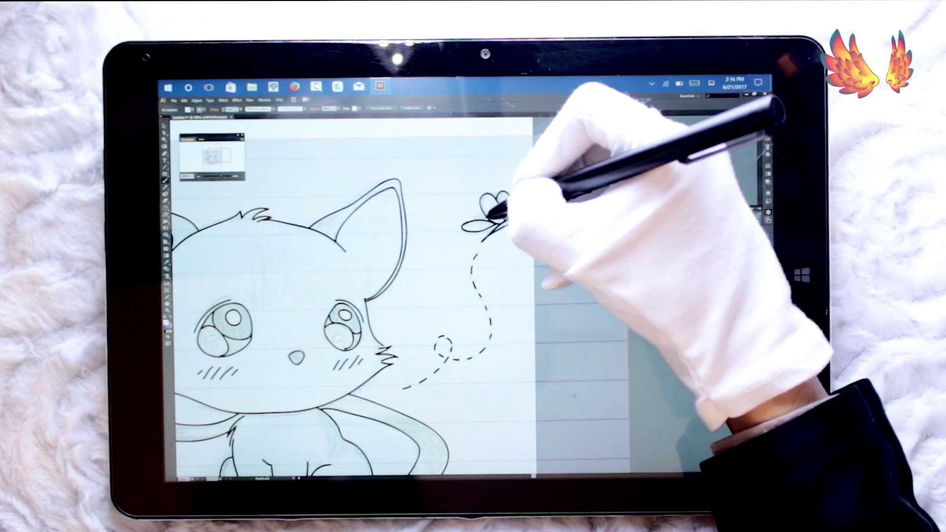
left_click_drag(222, 148, 215, 156)
left_click(213, 155)
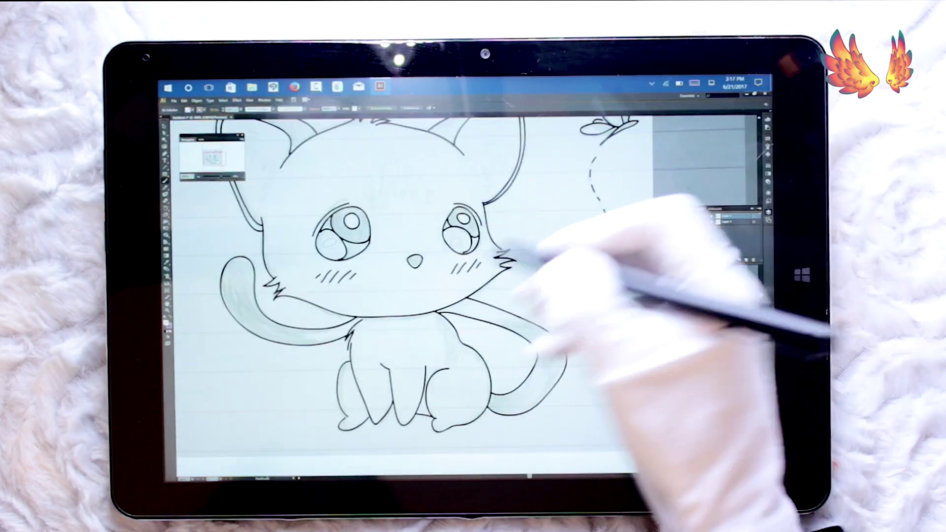